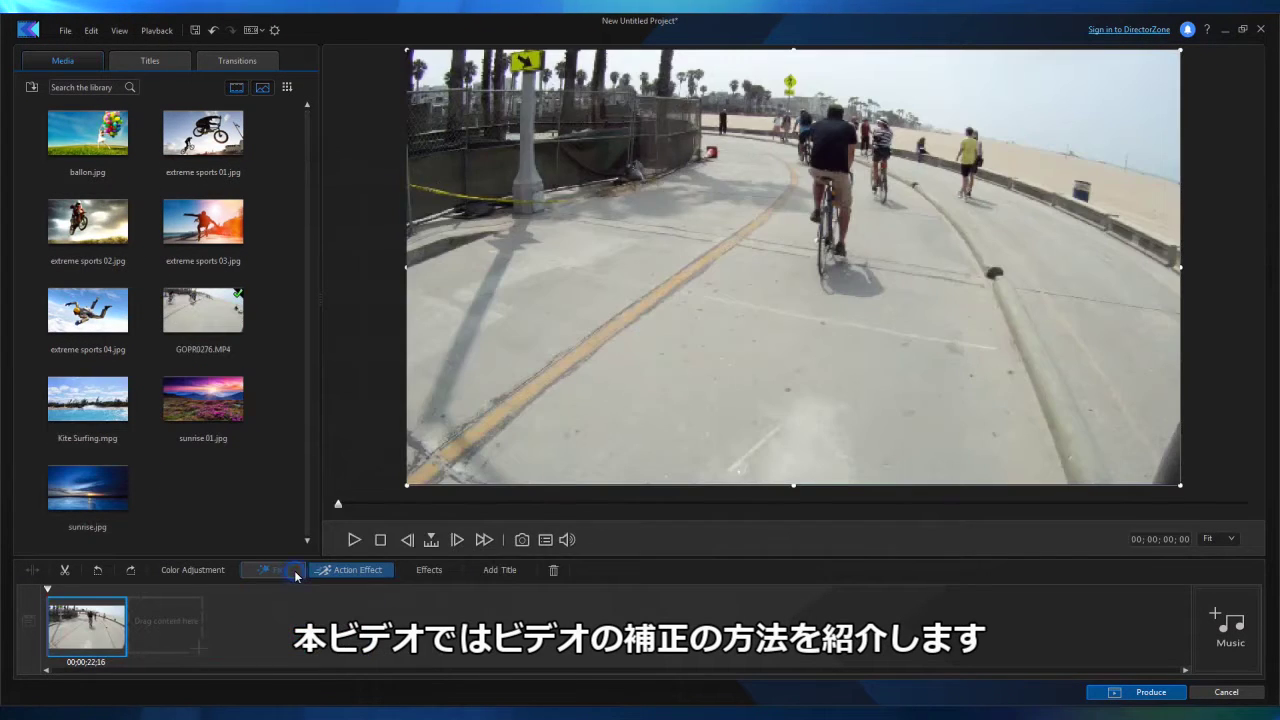
Open the correction tools for the bike clip from the welcome screen.
left_click(296, 576)
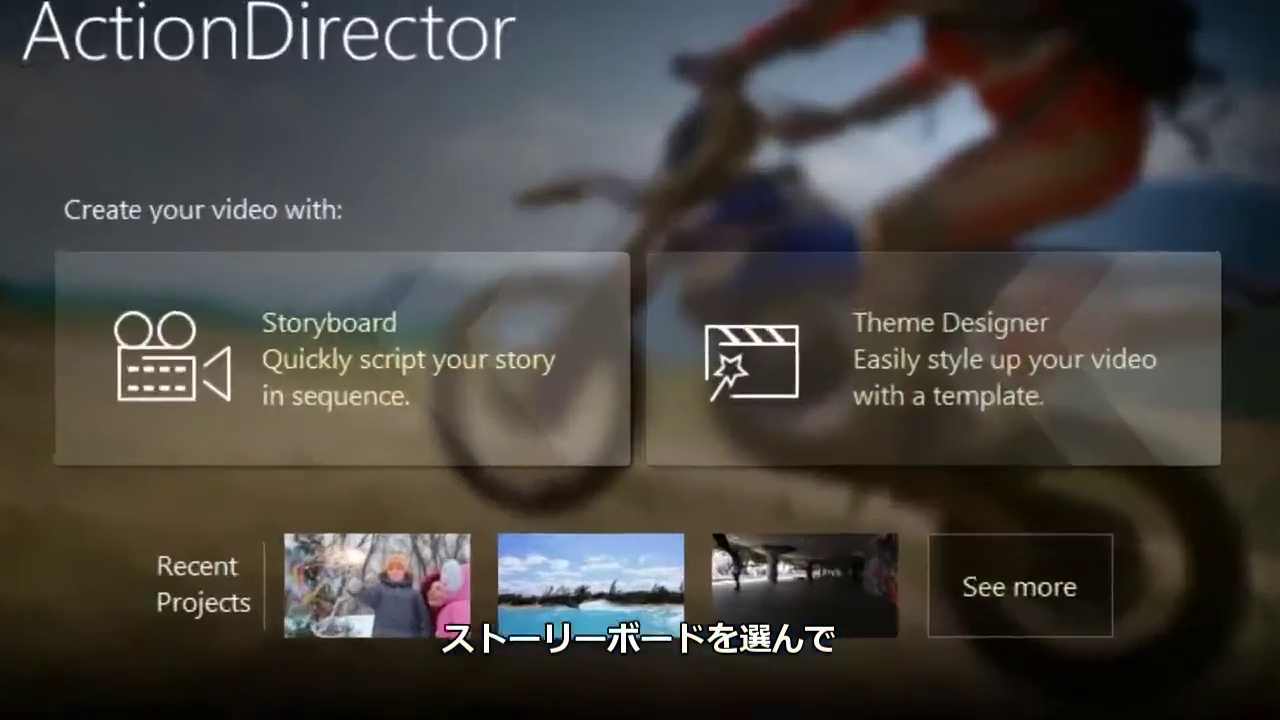
Start a Storyboard project and import the Copied_demo video folder into the media library.
left_click(35, 462)
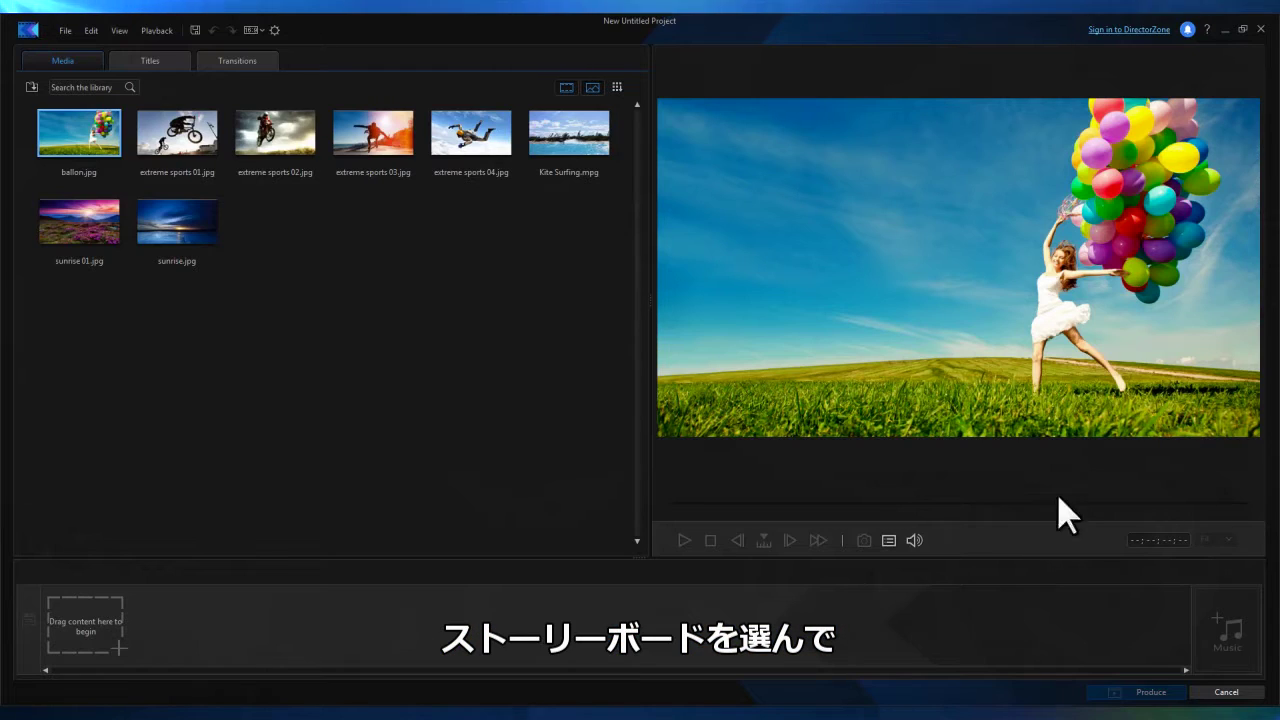
left_click(29, 86)
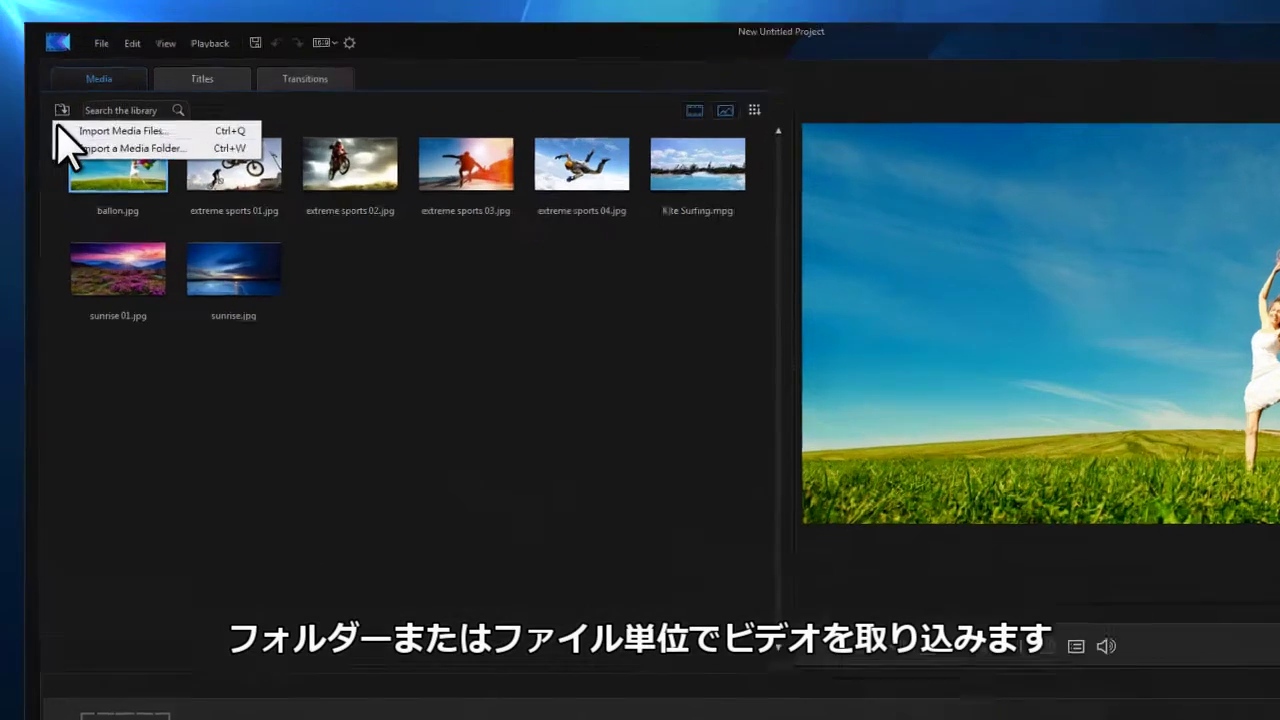
left_click(180, 263)
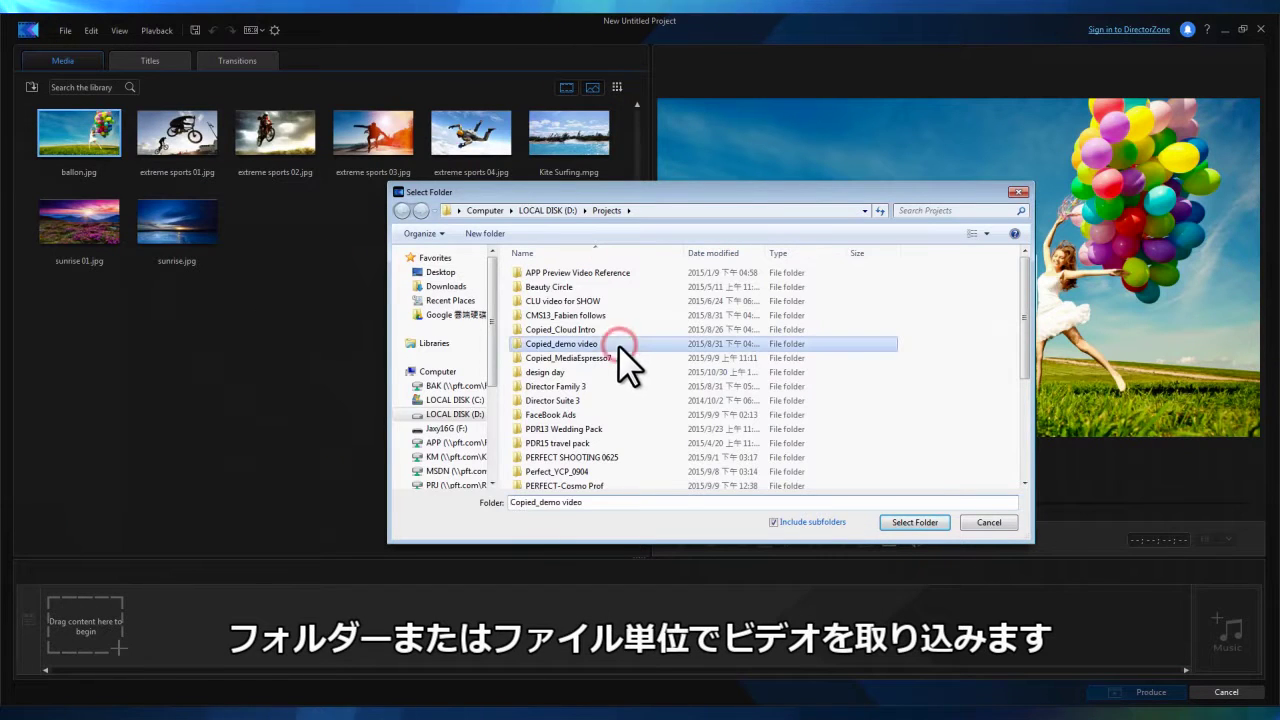
left_click(890, 527)
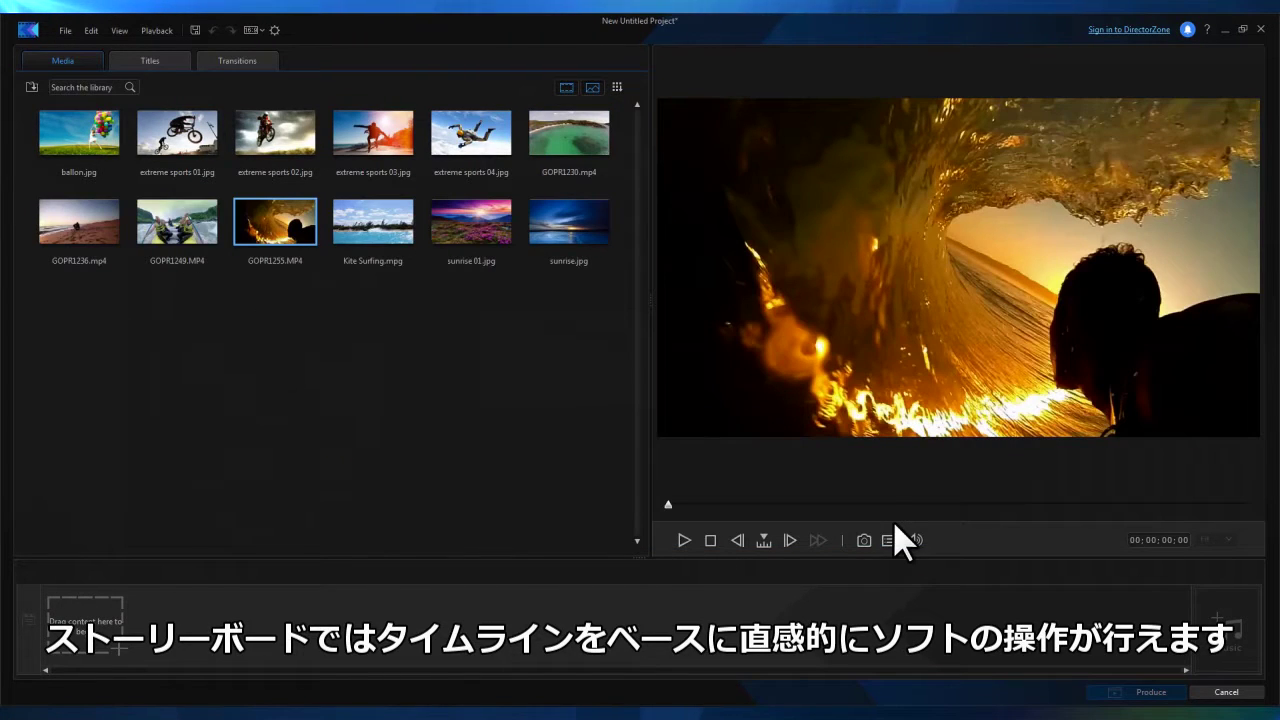
Add GOPR1230, GOPR1249, Kite Surfing.mpg and the short beach clip to the storyboard.
left_click_drag(592, 150, 122, 657)
left_click_drag(200, 258, 190, 541)
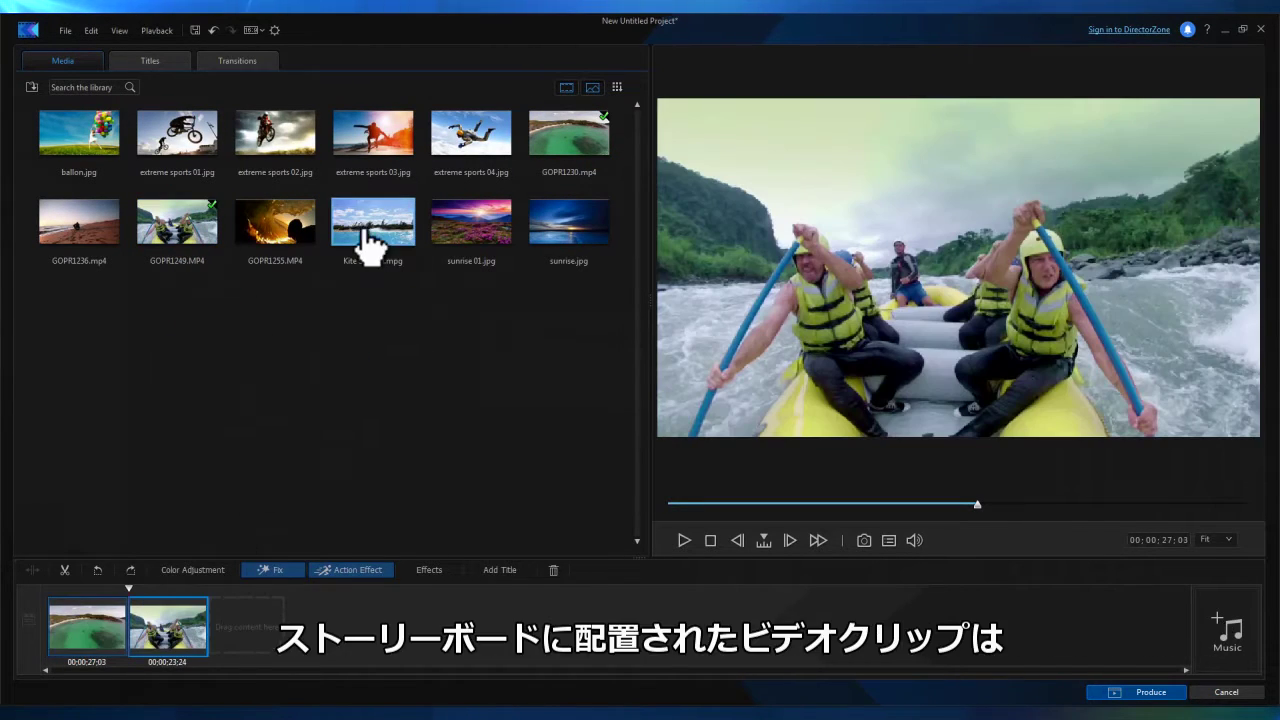
left_click_drag(366, 243, 232, 639)
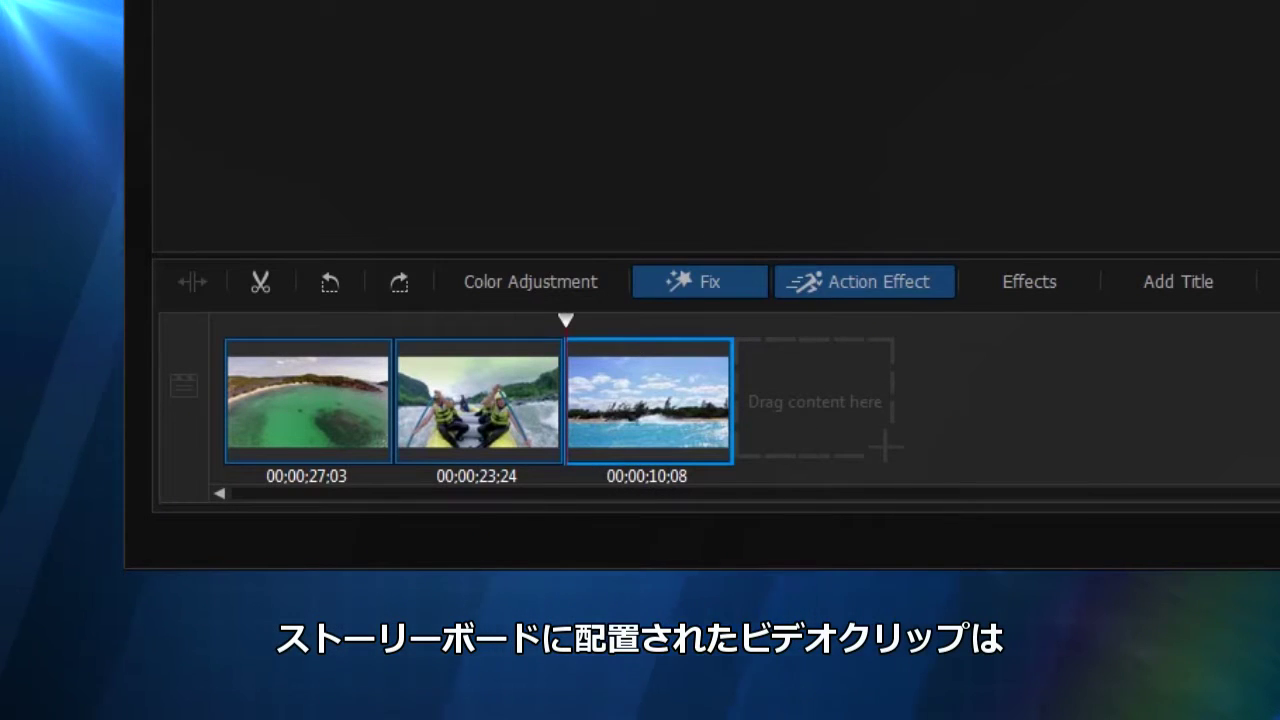
left_click_drag(670, 20, 586, 392)
Reorder the storyboard clips to GOPR1230, GOPR1236, GOPR1249, then Kite Surfing.
mouse_move(331, 410)
left_mouse_down()
mouse_move(337, 440)
mouse_move(540, 430)
mouse_move(529, 429)
left_mouse_up()
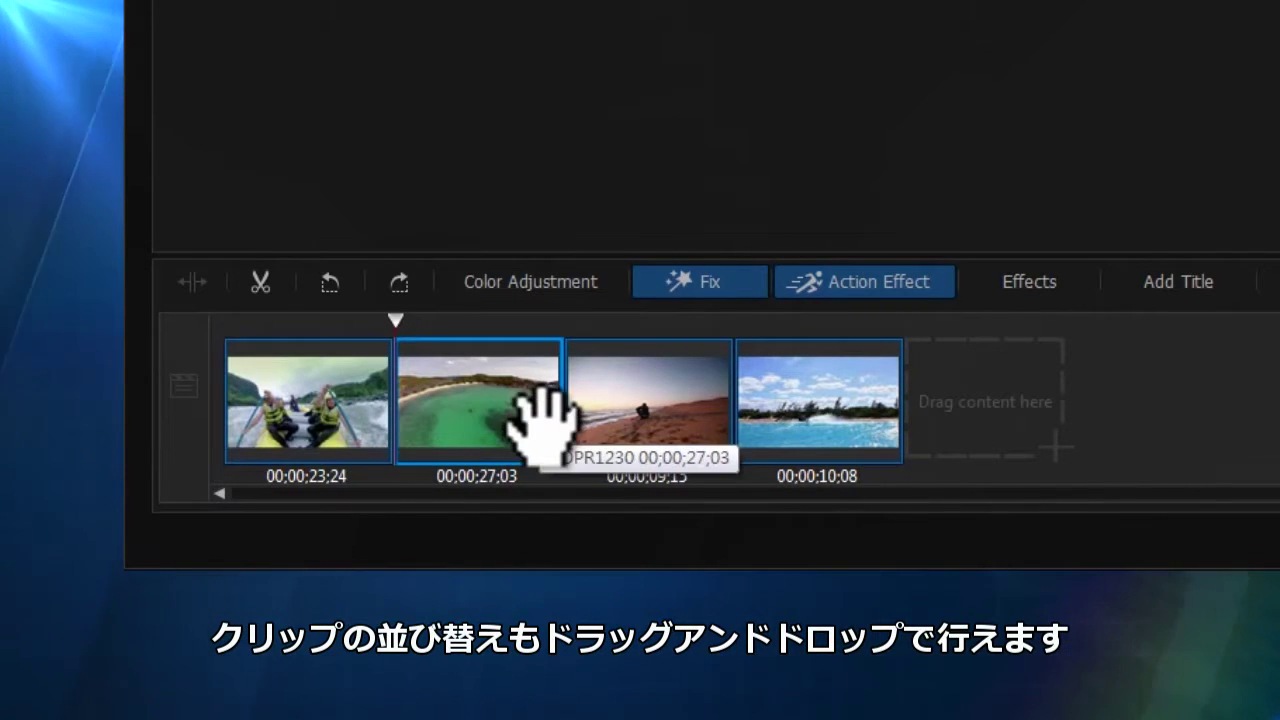
left_click(325, 398)
left_click_drag(325, 398, 705, 410)
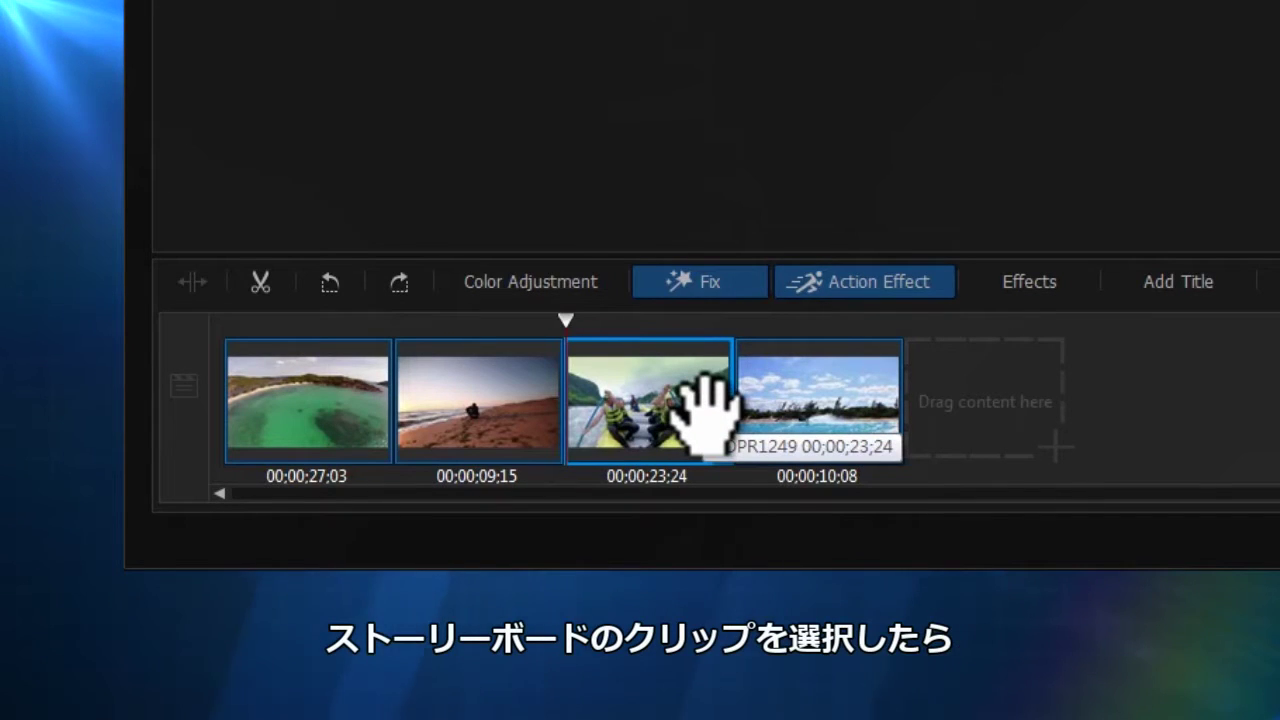
Apply GoPro HERO3 lens correction to GOPR1230 with fisheye distortion at 100.
left_click(270, 400)
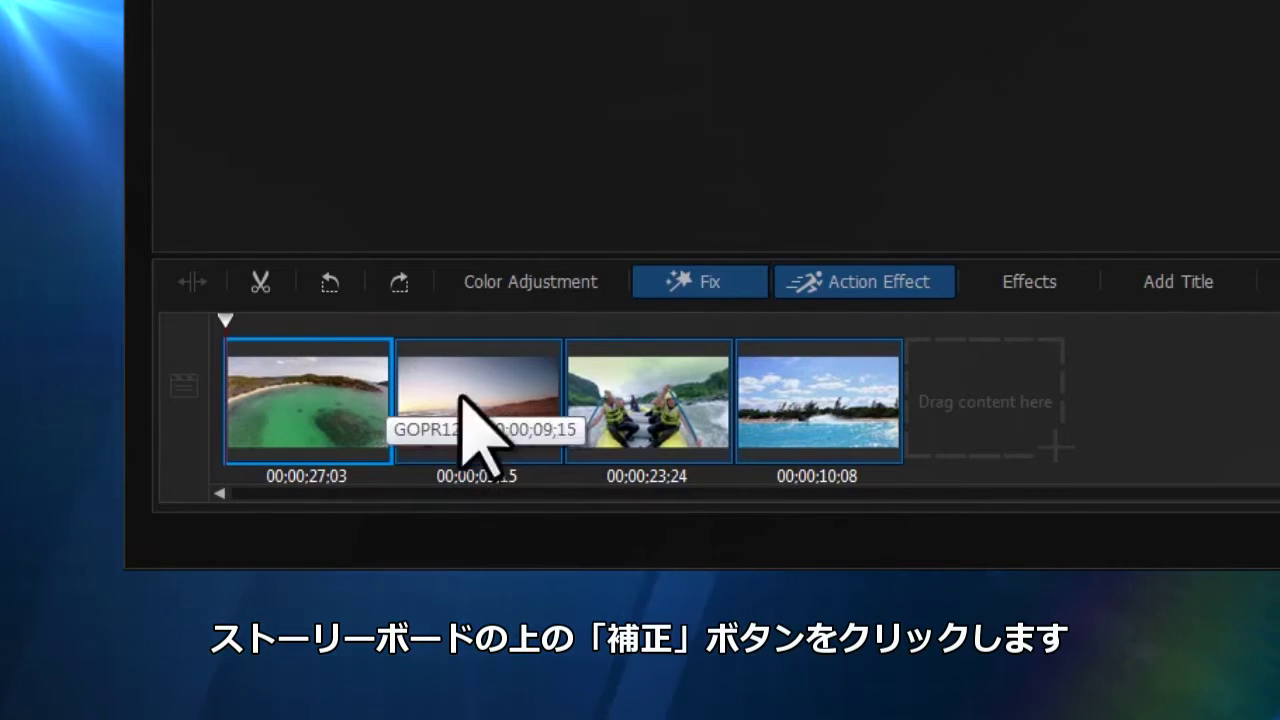
left_click(750, 280)
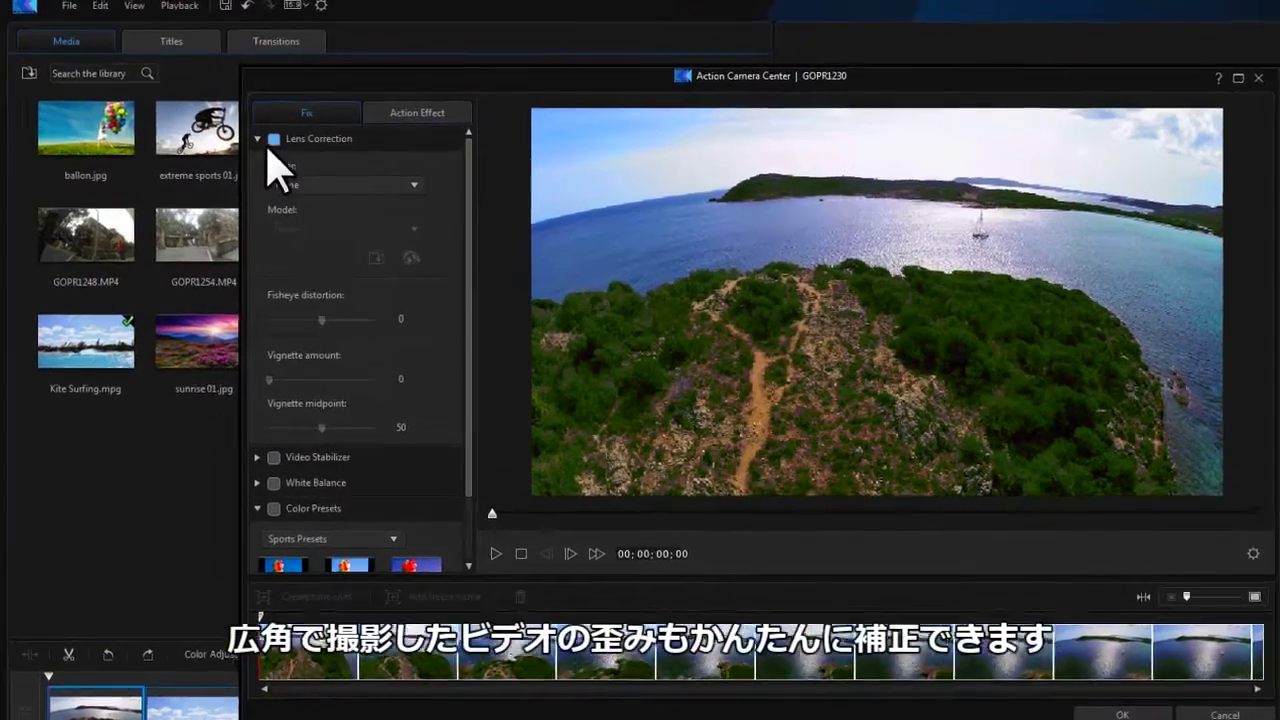
left_click(236, 141)
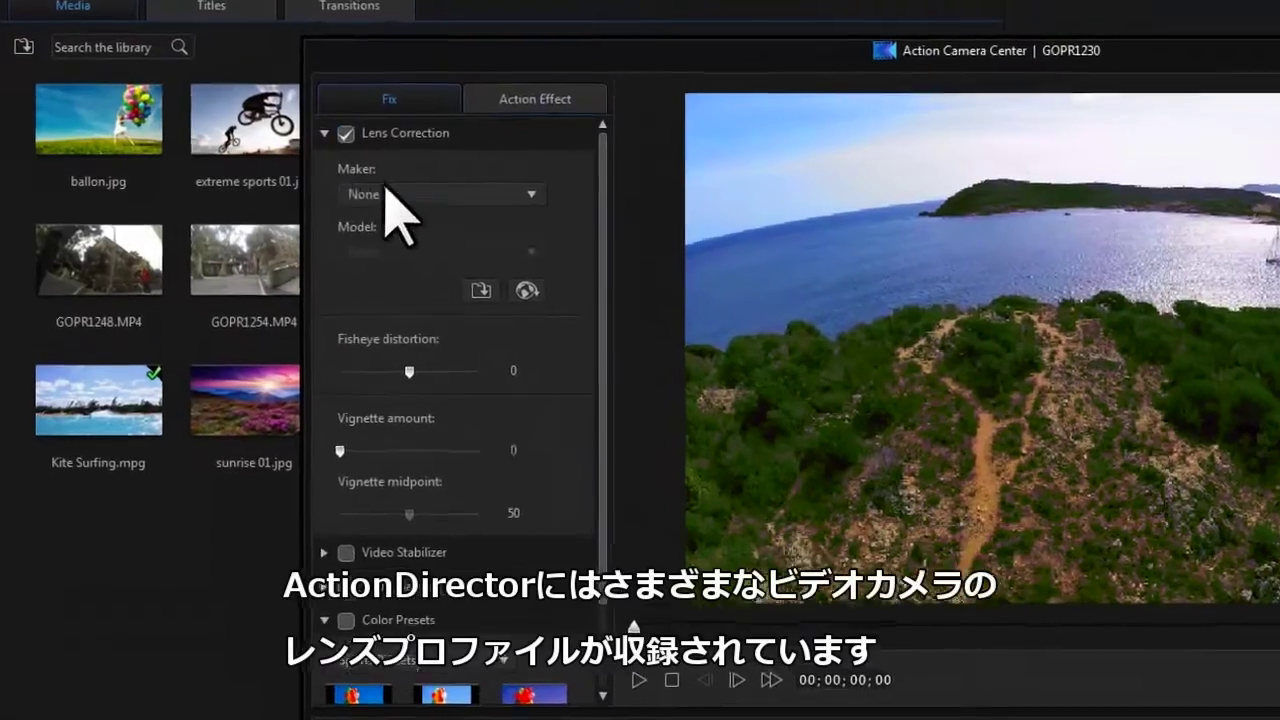
left_click(355, 188)
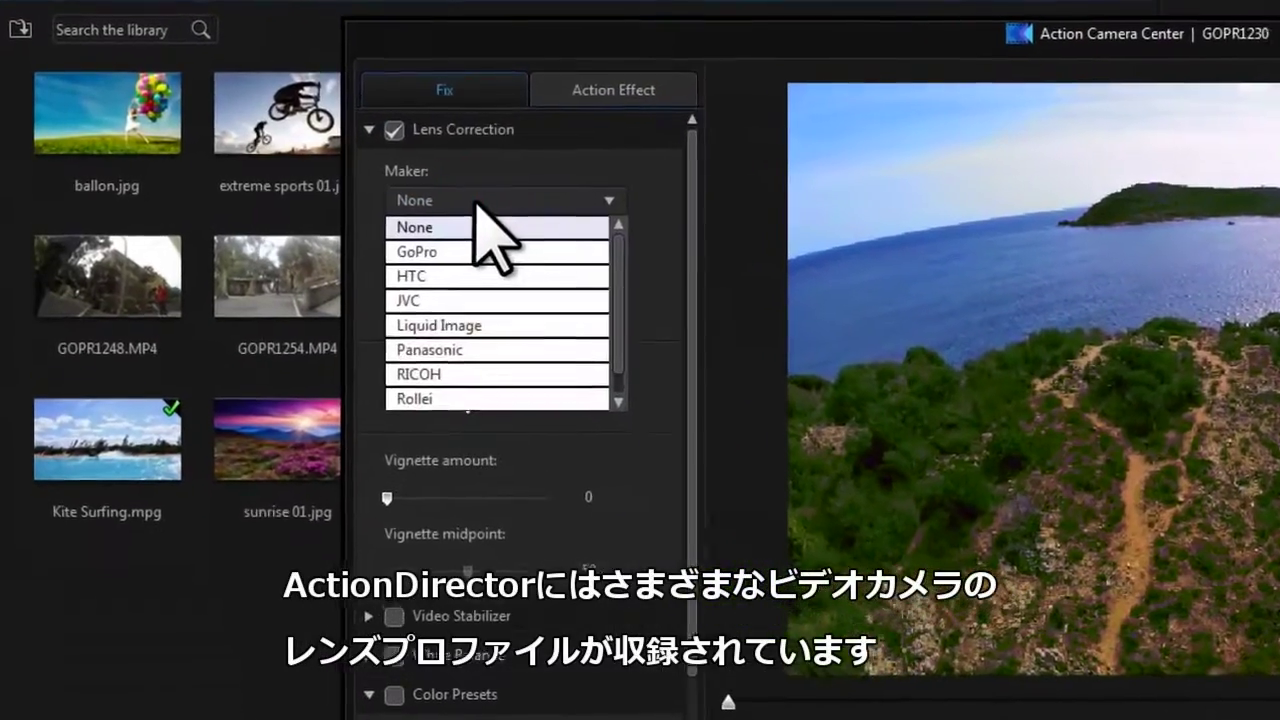
scroll(622, 329, "down", 1)
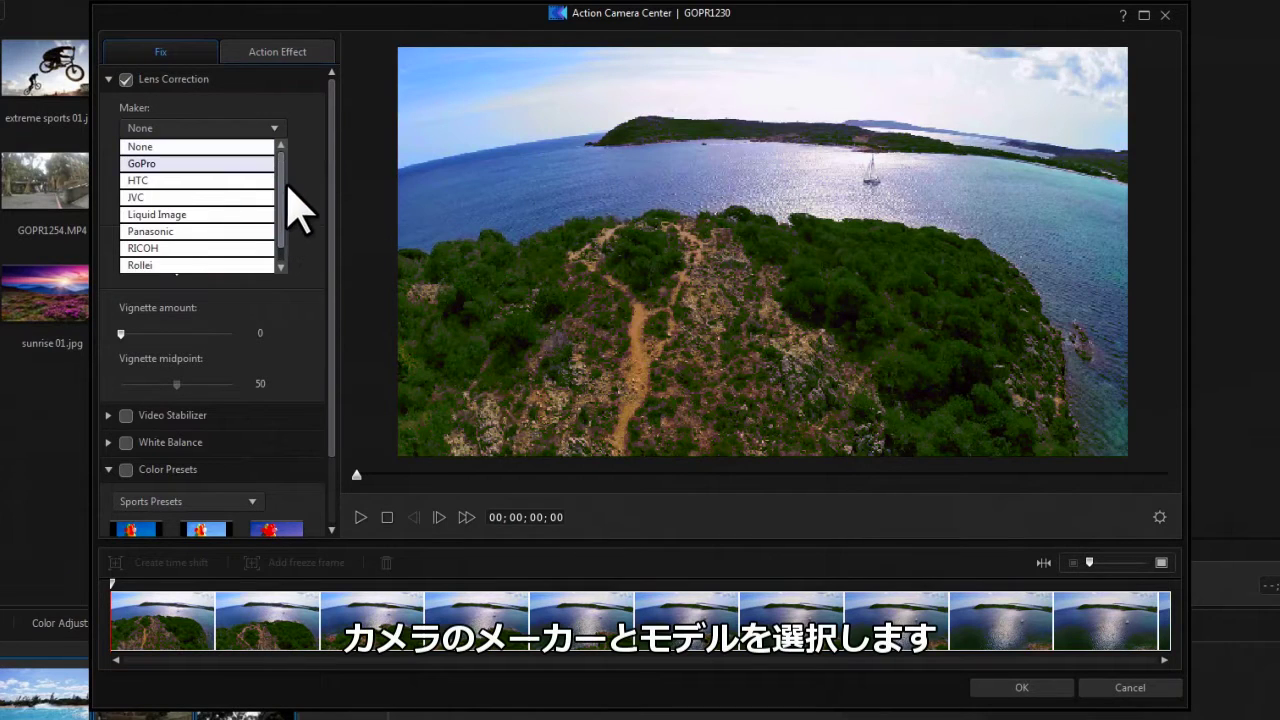
left_click(258, 164)
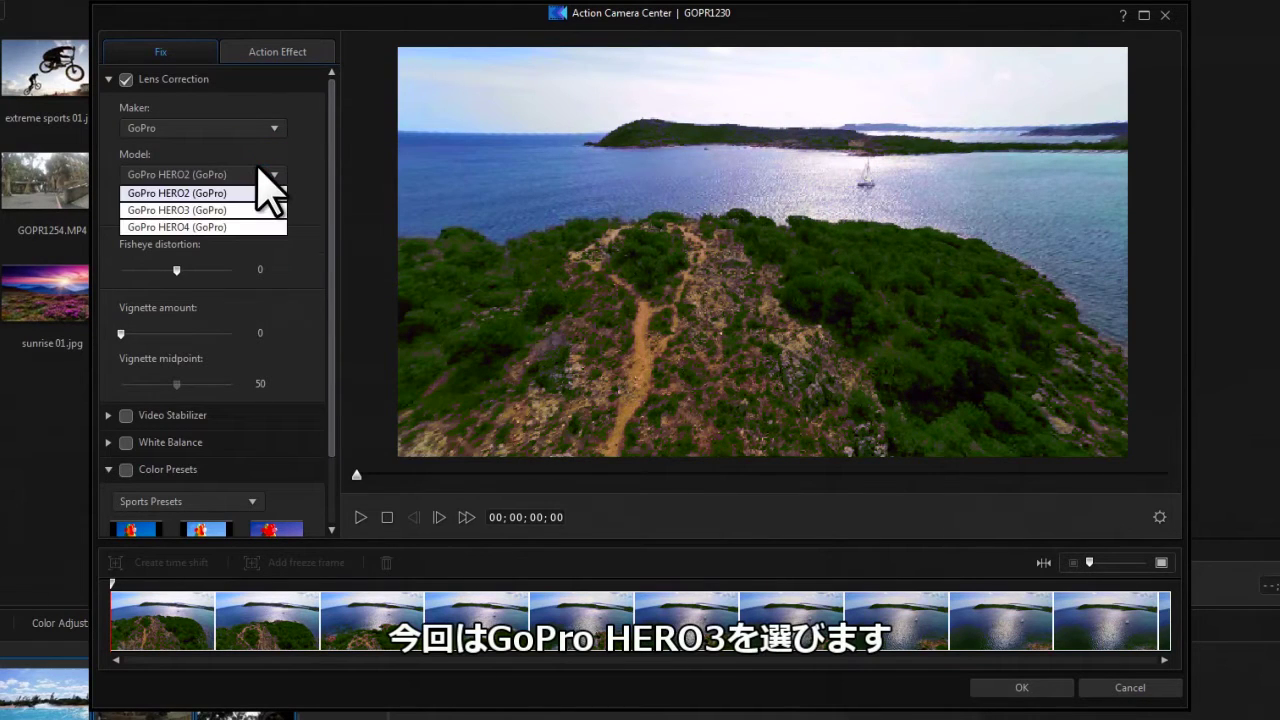
left_click(261, 211)
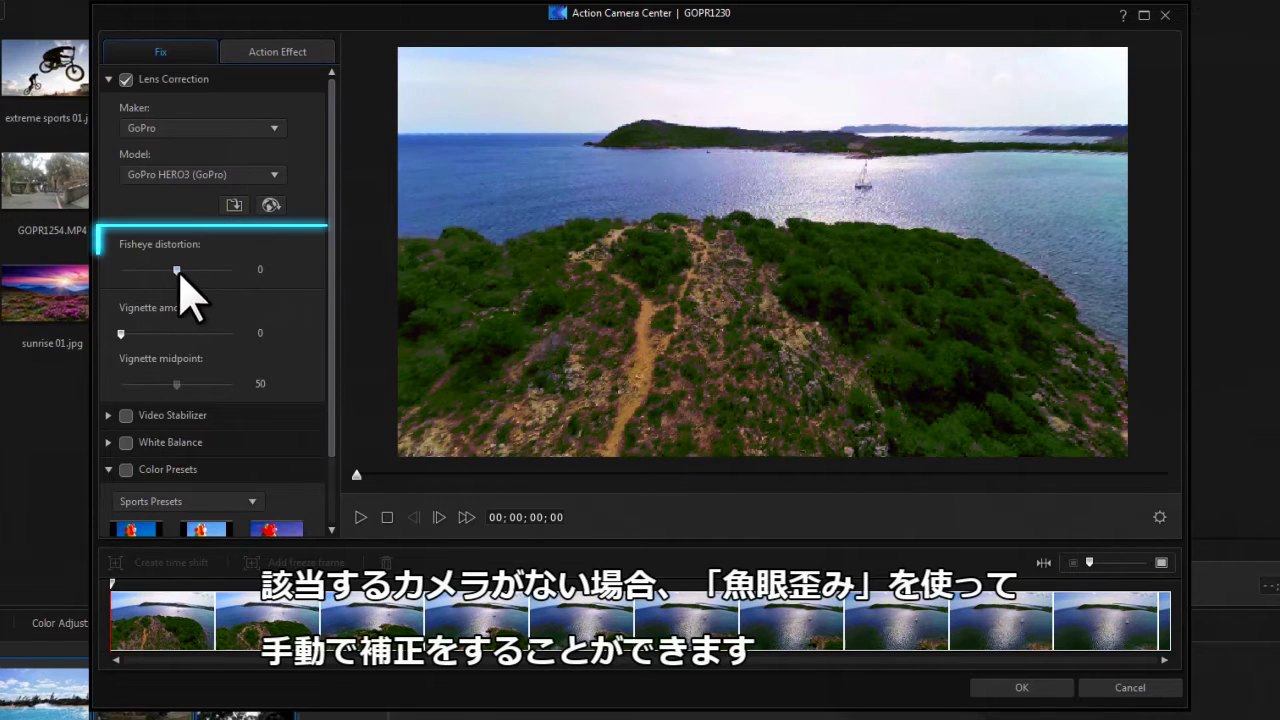
left_click_drag(157, 277, 249, 291)
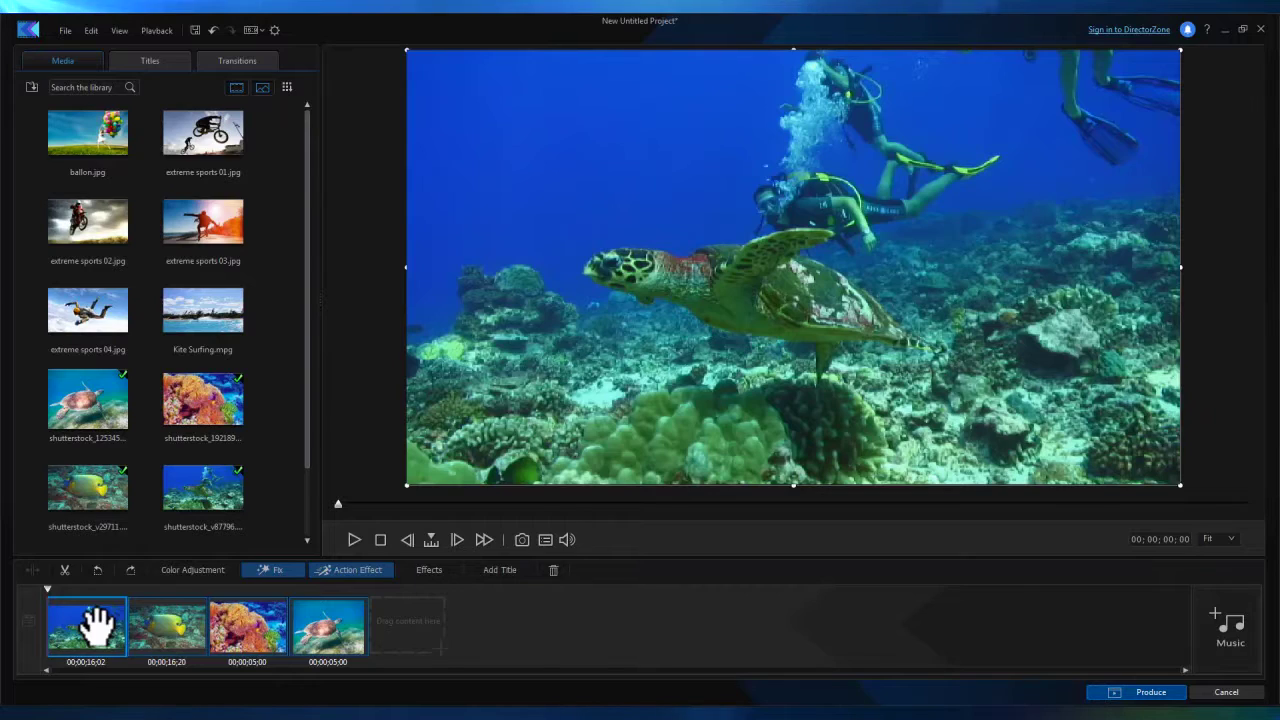
Open the correction tools for the turtle and divers clip.
left_click(290, 572)
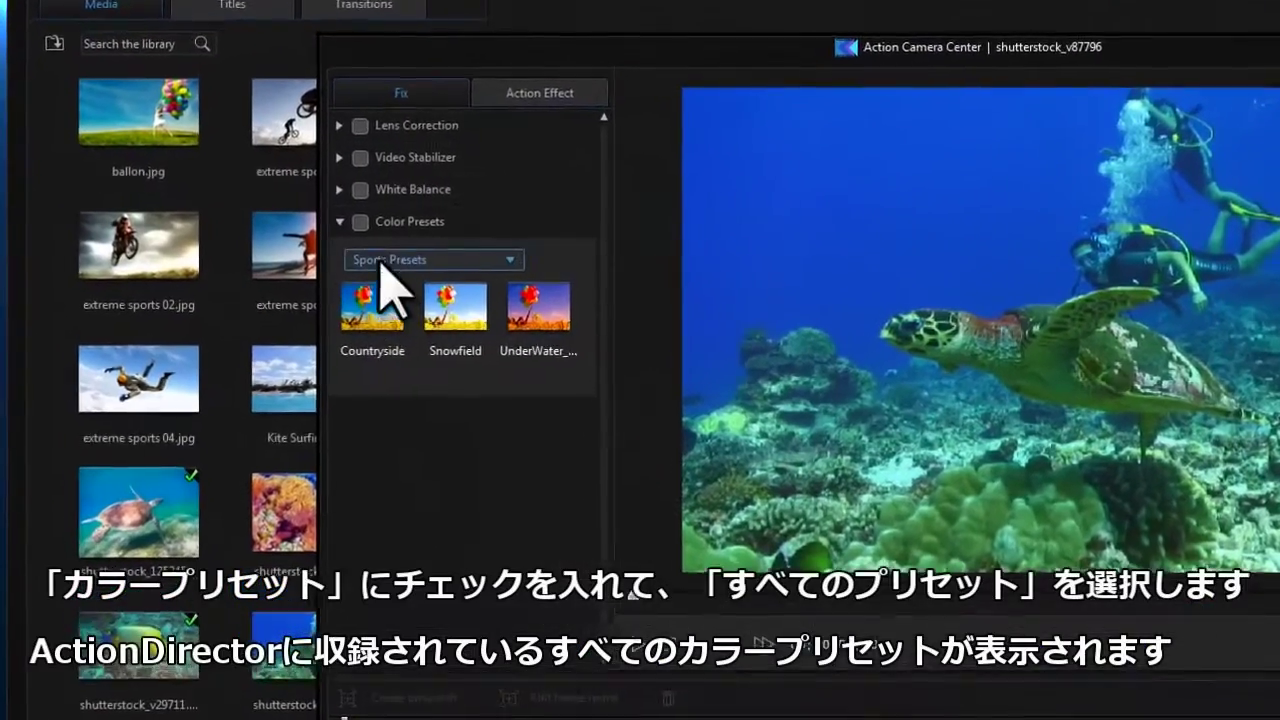
Enable Color Presets for the turtle clip and list All Presets.
left_click(333, 218)
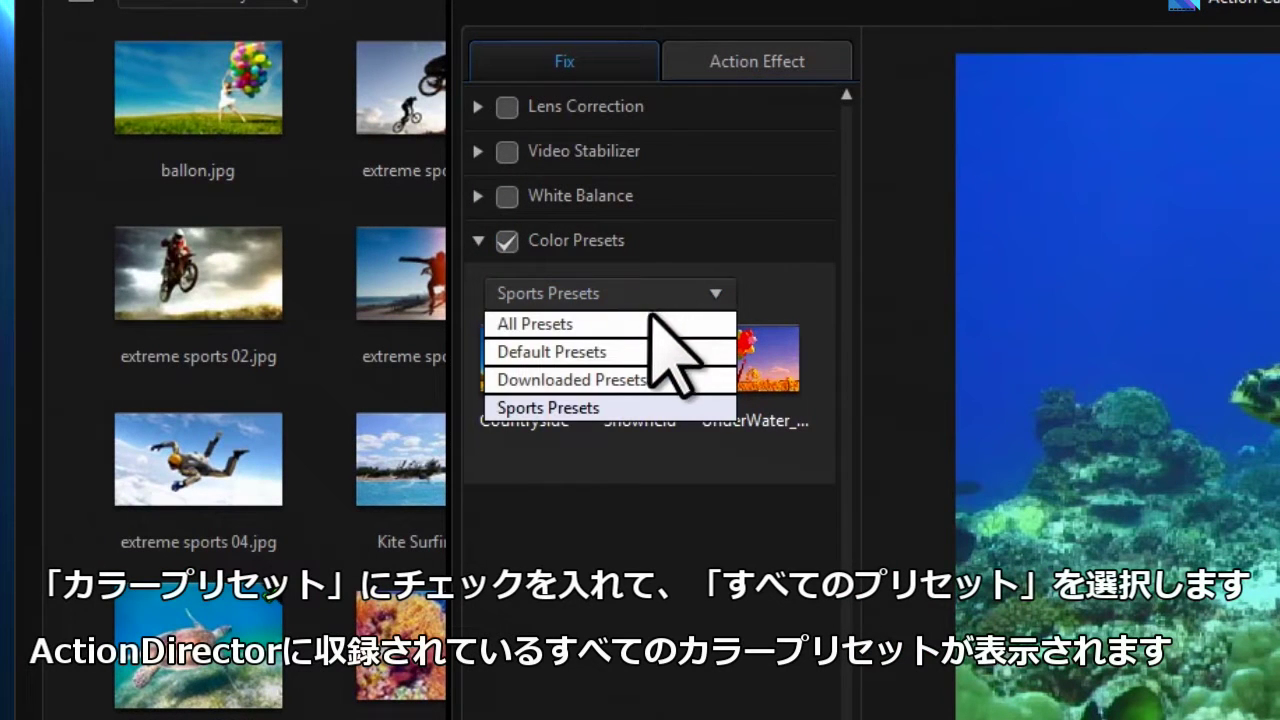
left_click(651, 323)
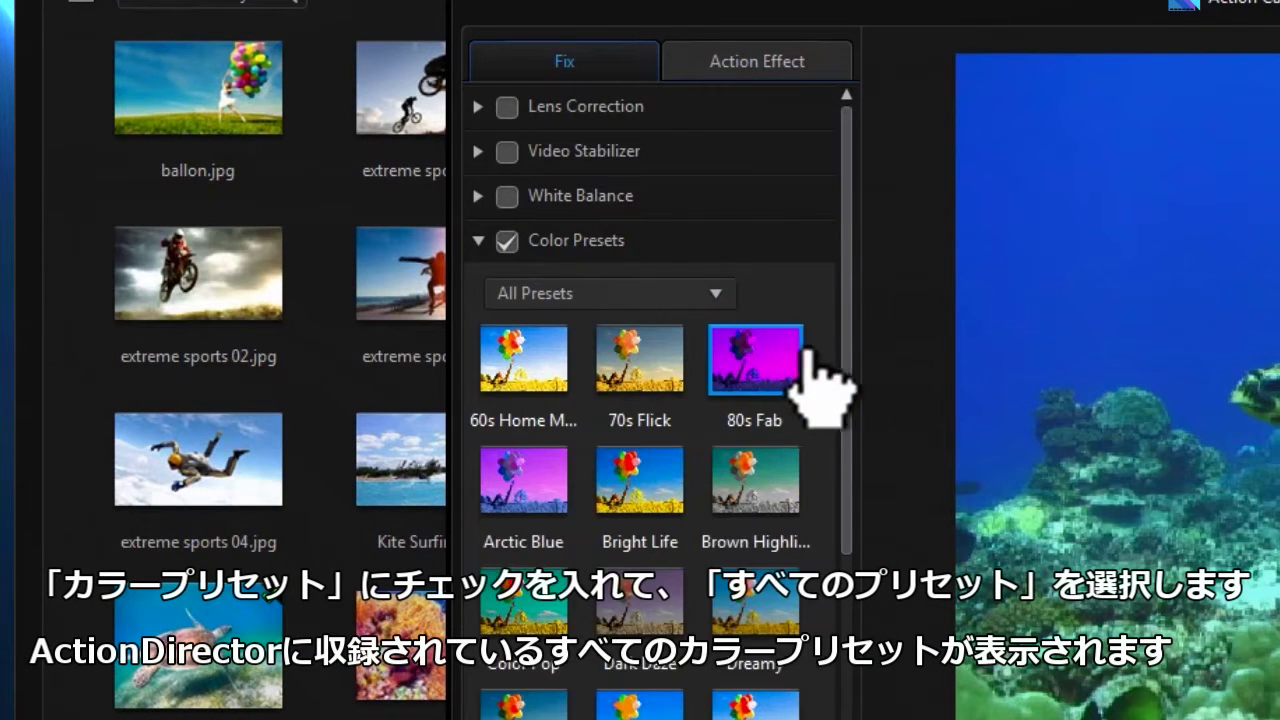
left_click_drag(842, 355, 842, 650)
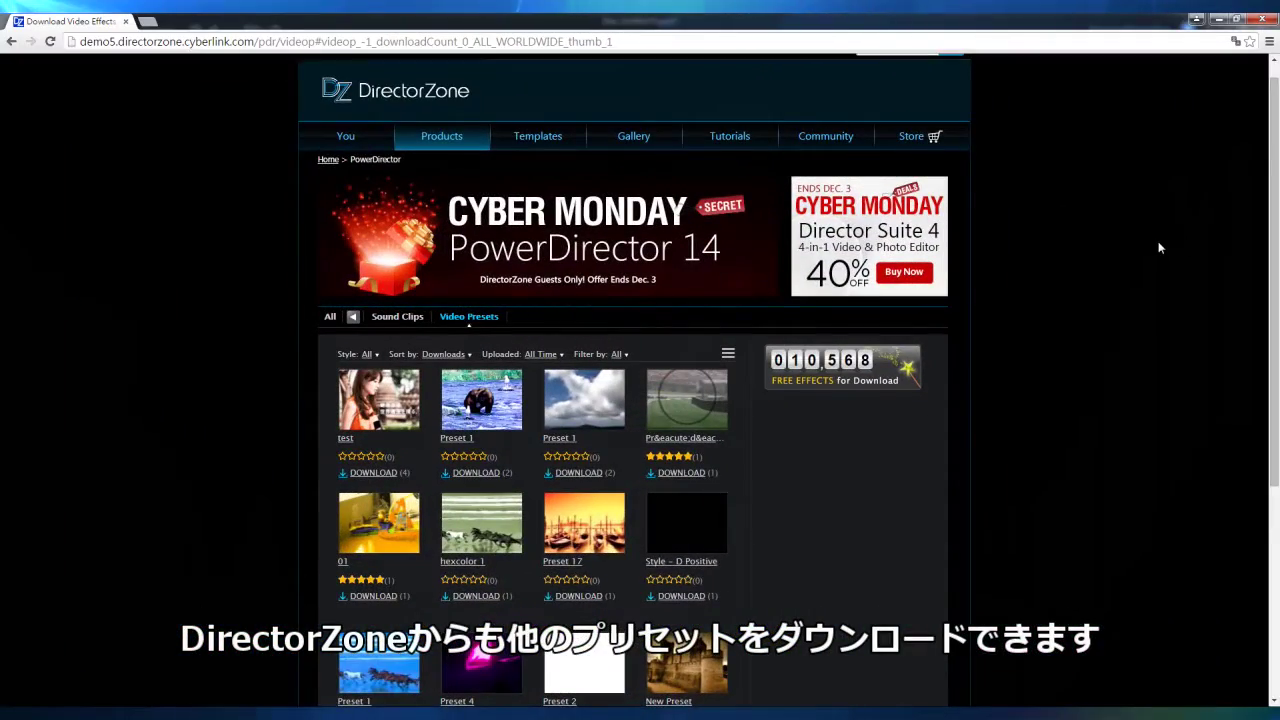
scroll(1158, 247, "down", 3)
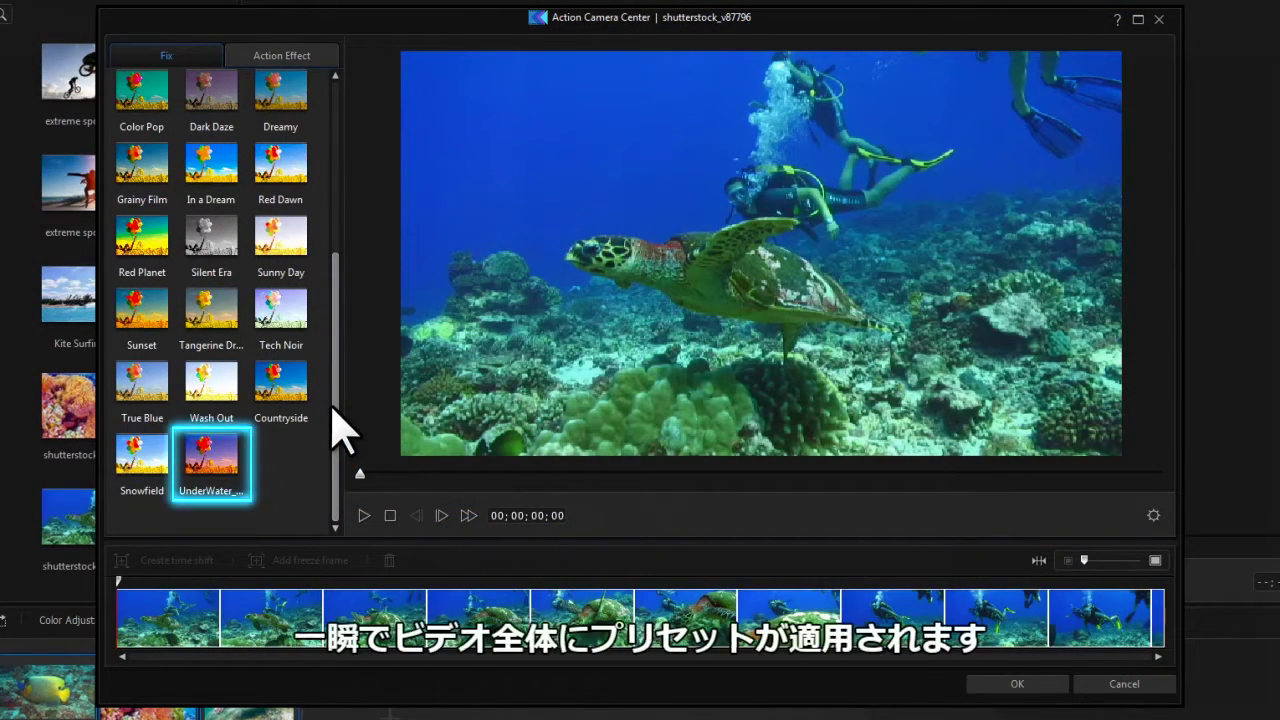
Choose the UnderWater thumbnail in the Color Presets grid for the turtle clip.
left_click(211, 470)
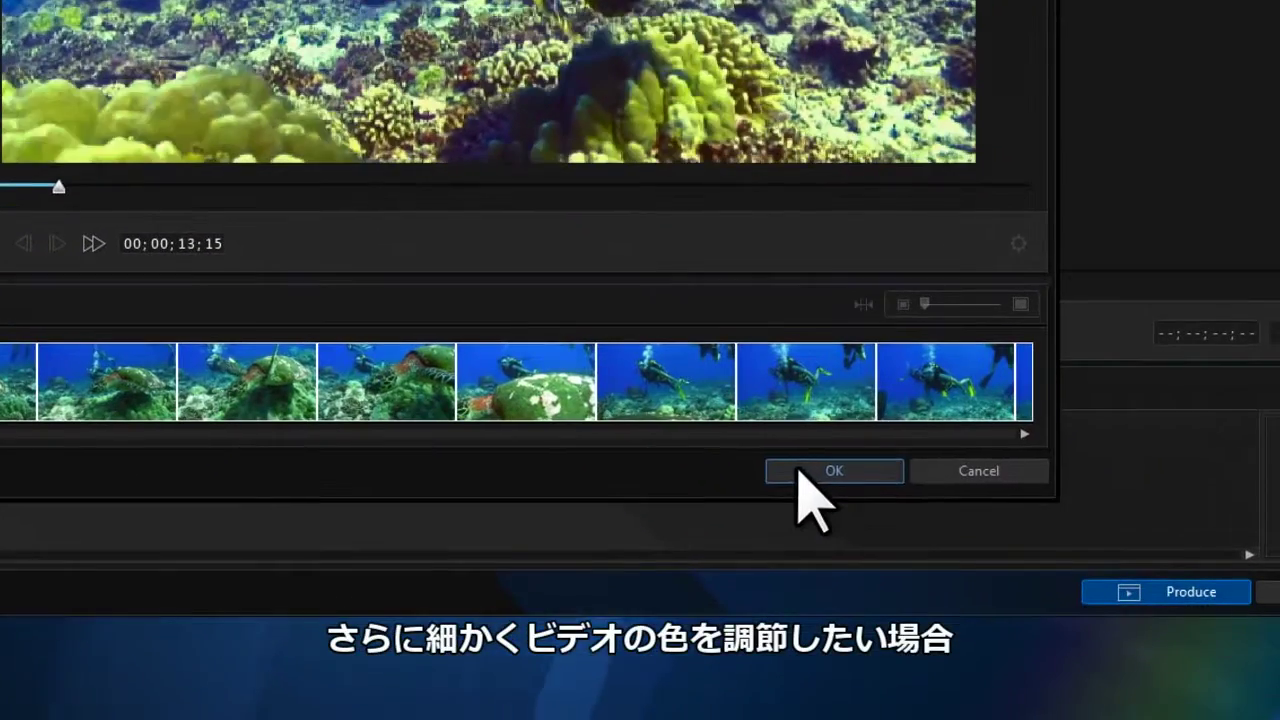
Keep the UnderWater preset and set exposure 77, brightness 45, contrast 27 on the turtle clip.
left_click(965, 649)
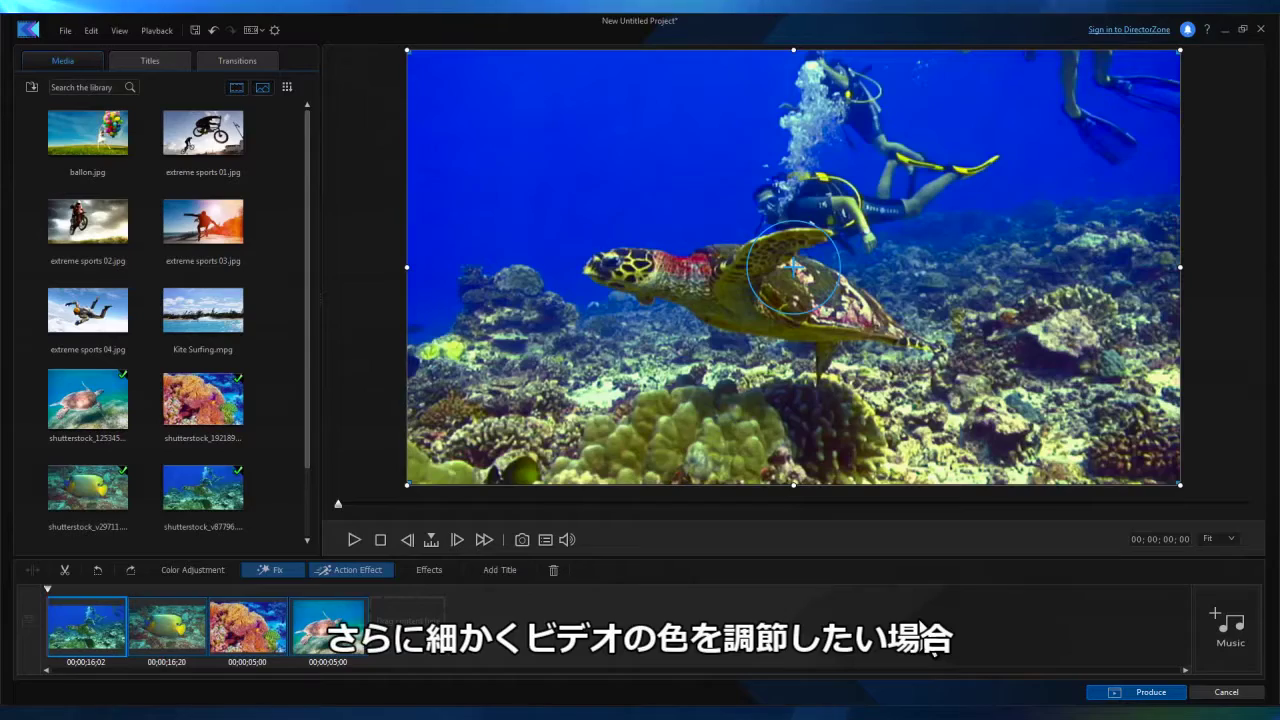
left_click(195, 572)
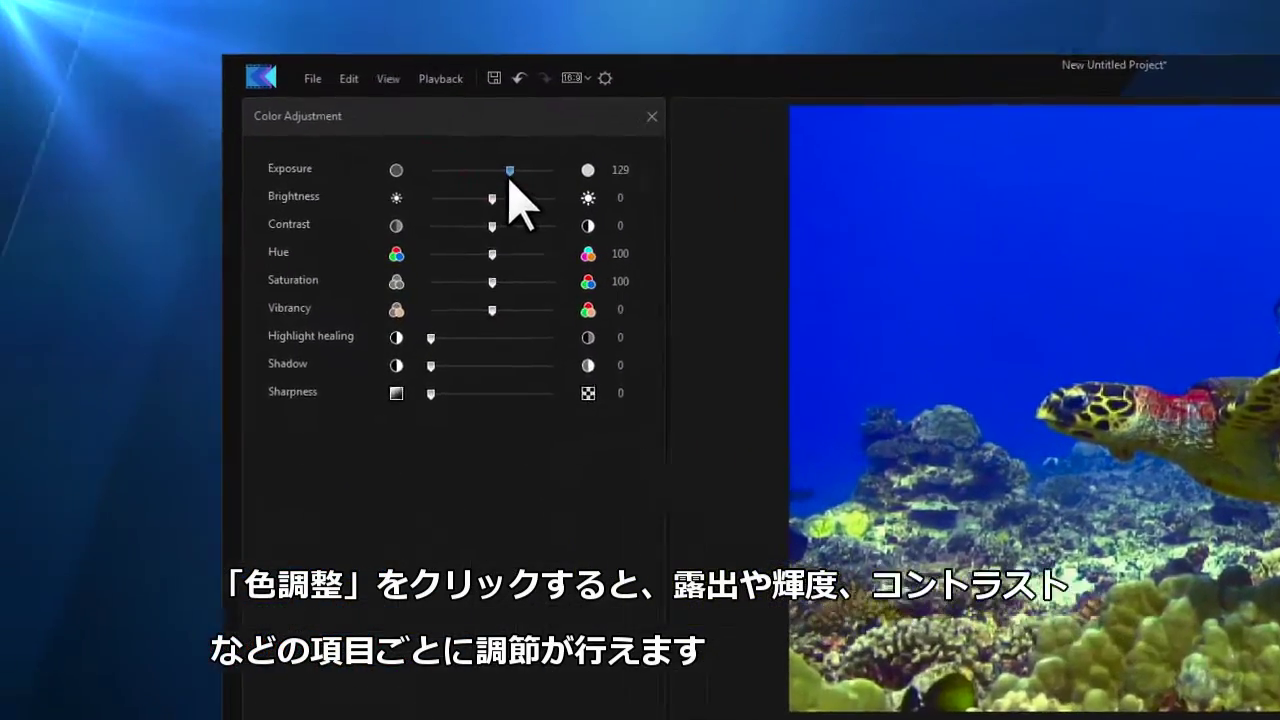
left_click_drag(509, 177, 477, 183)
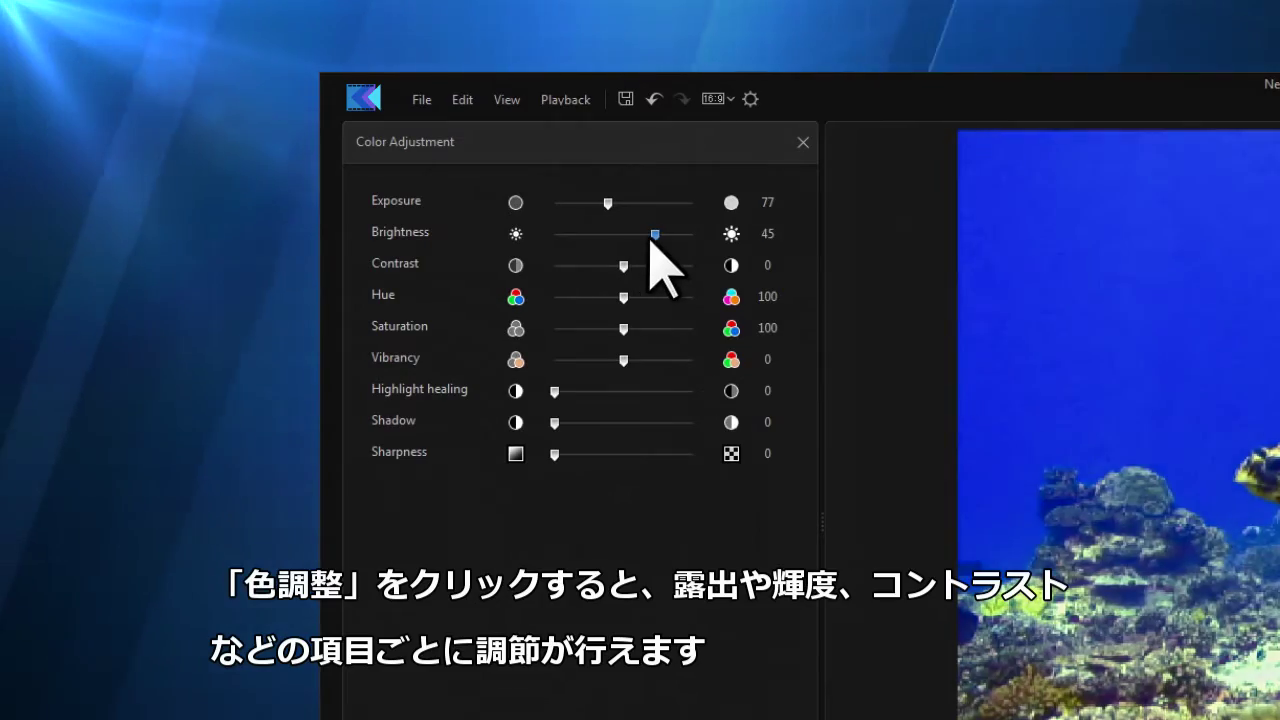
left_click_drag(623, 266, 636, 267)
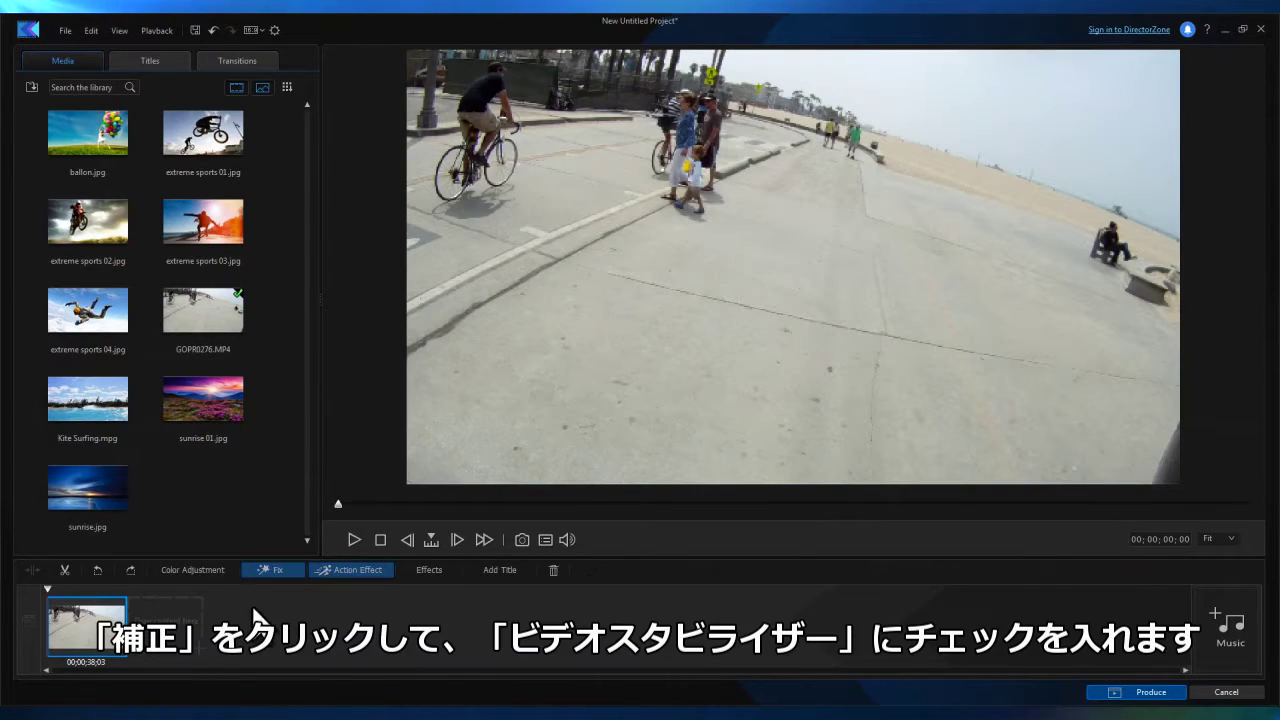
Stabilize GOPR0276 at strength 100 with rotational shake correction, then play a preview.
left_click(294, 571)
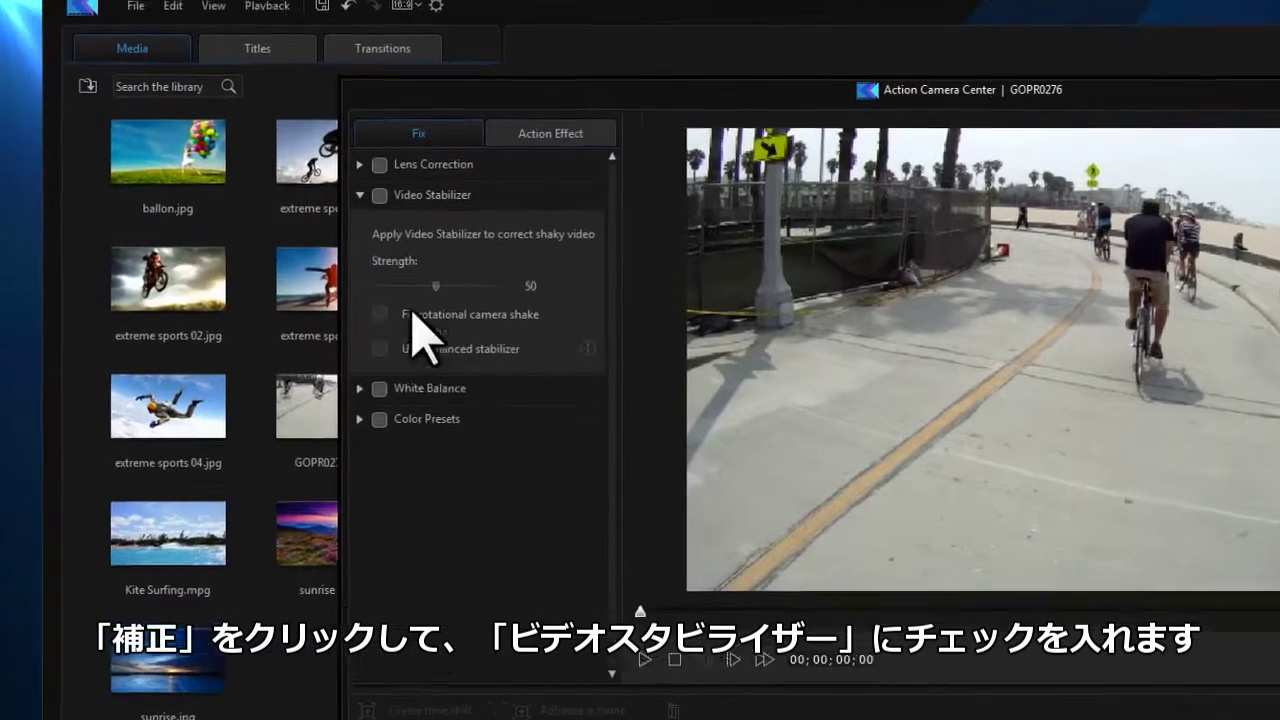
left_click(340, 186)
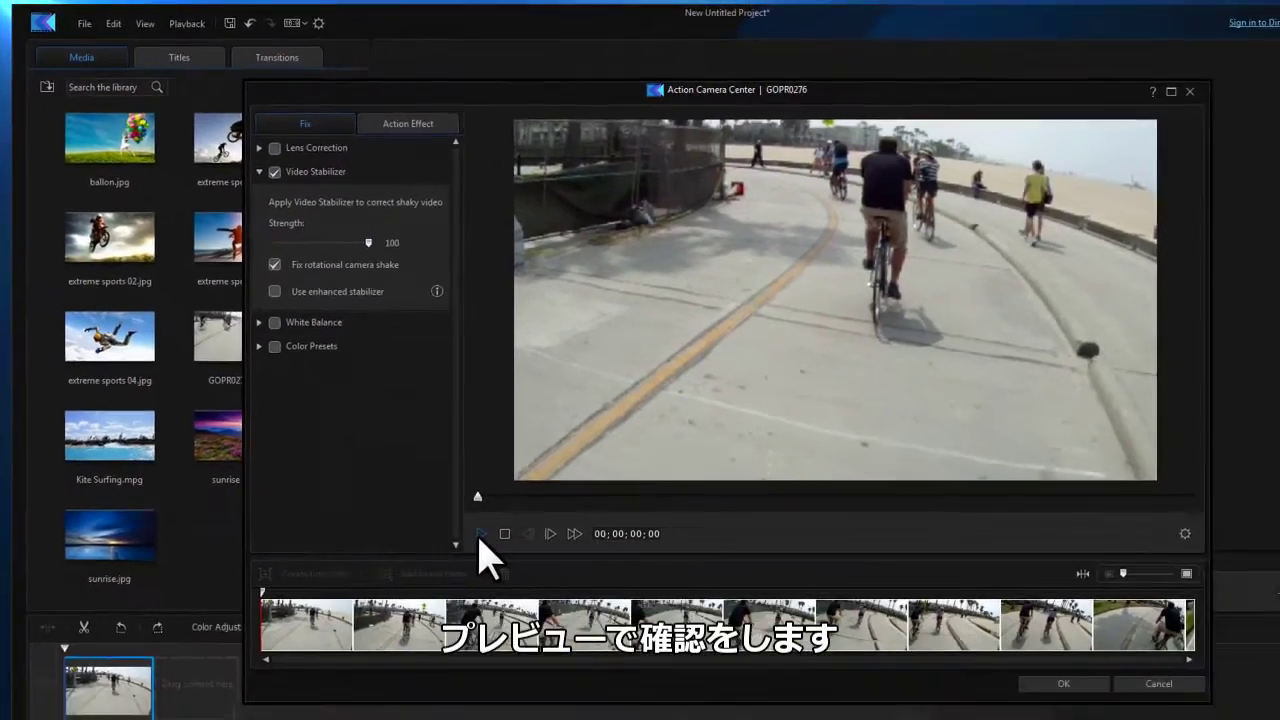
left_click(481, 535)
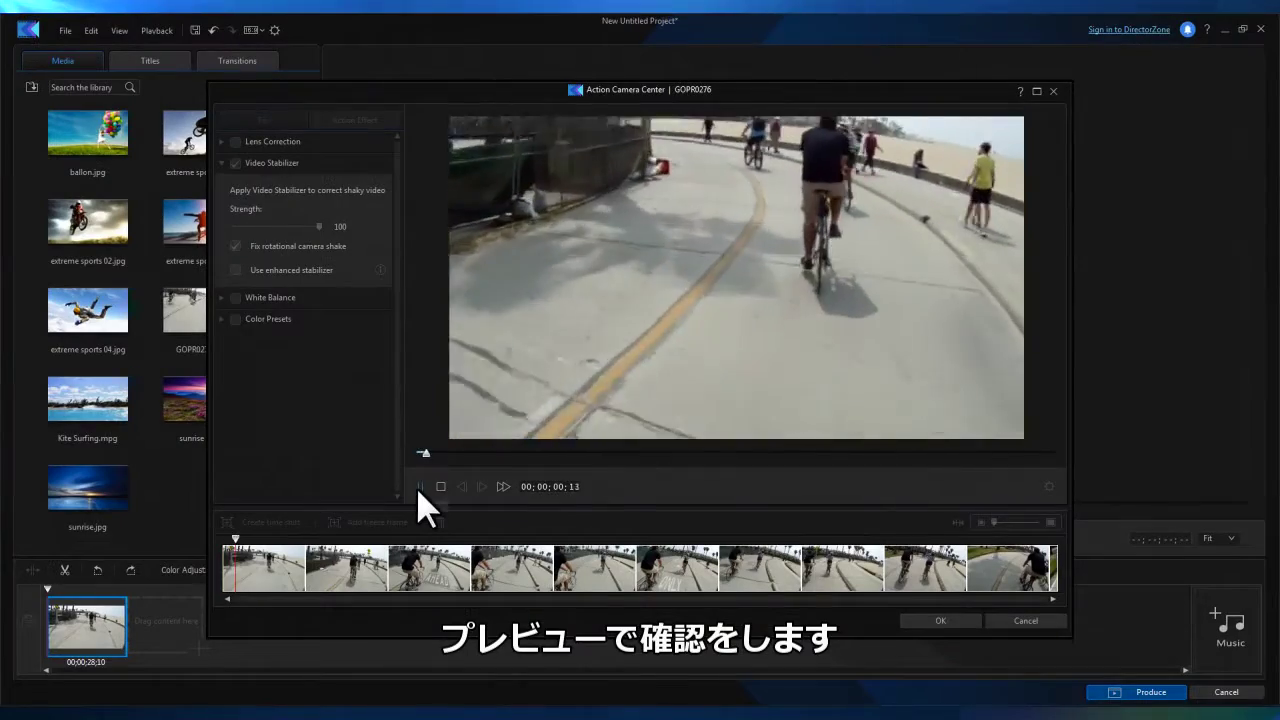